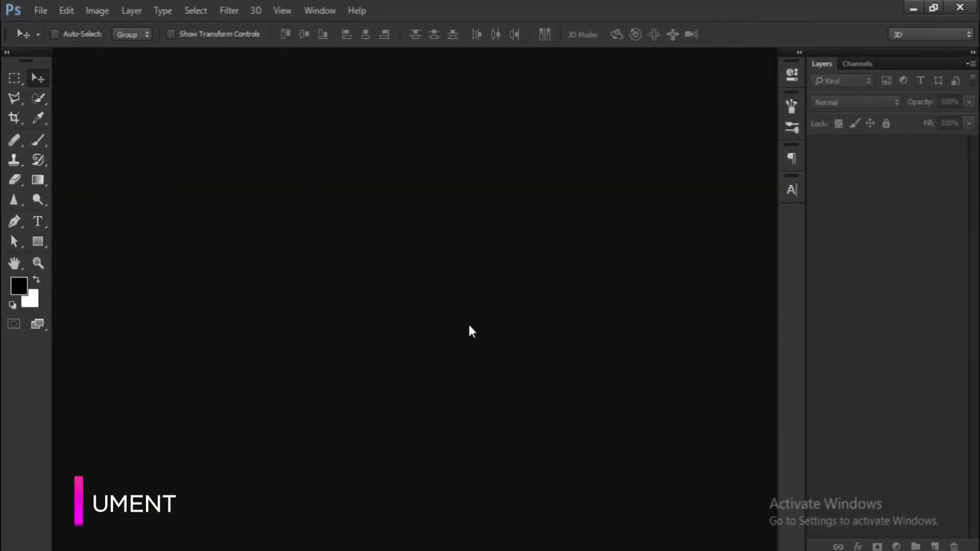
# Open the File menu to begin a new document.
pyautogui.click(41, 15)
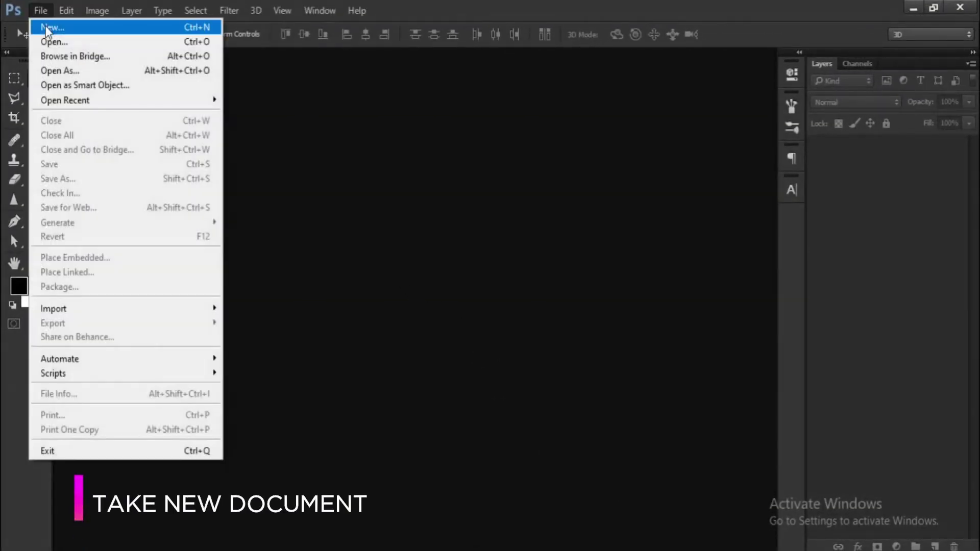
# Create a new blank white document 8 inches wide by 12 inches tall.
pyautogui.click(44, 26)
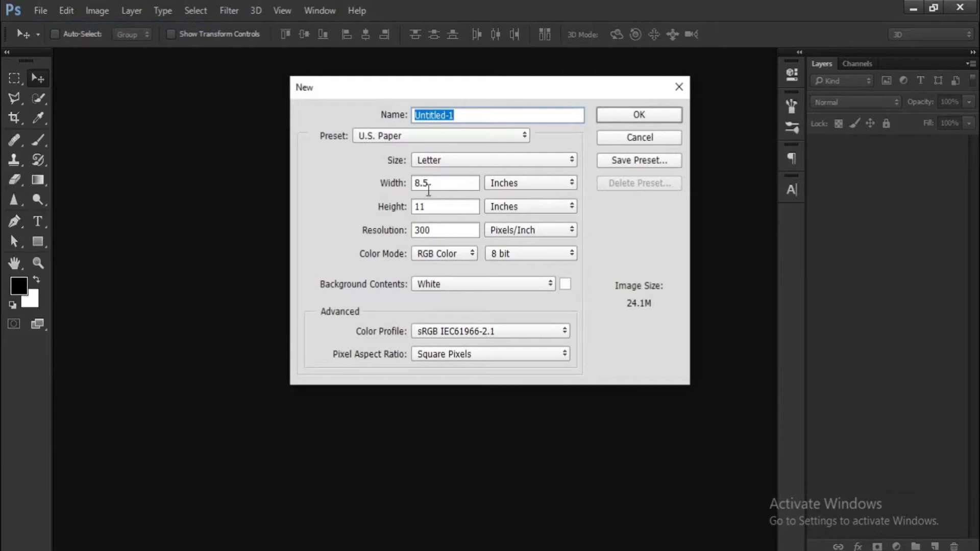
pyautogui.click(434, 183)
pyautogui.write('8')
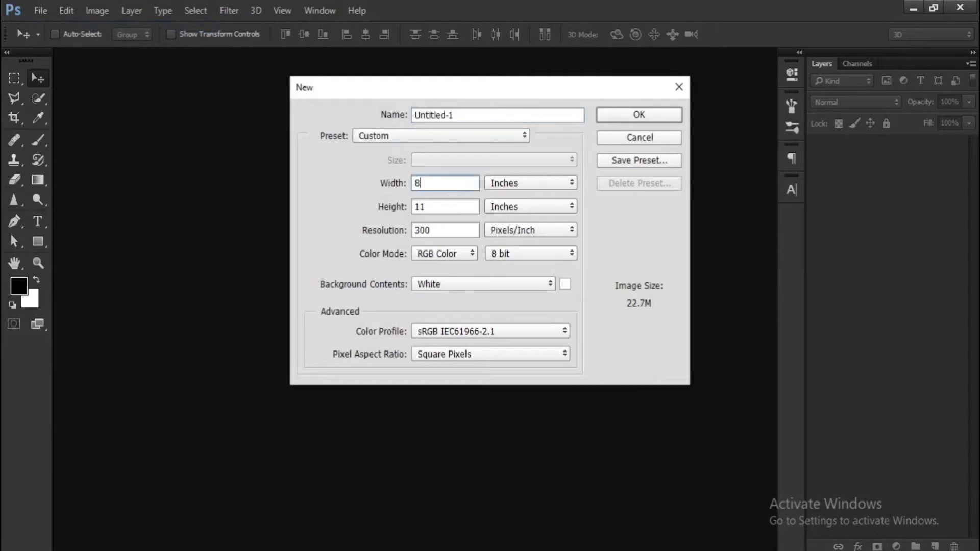
pyautogui.click(436, 207)
pyautogui.write('12')
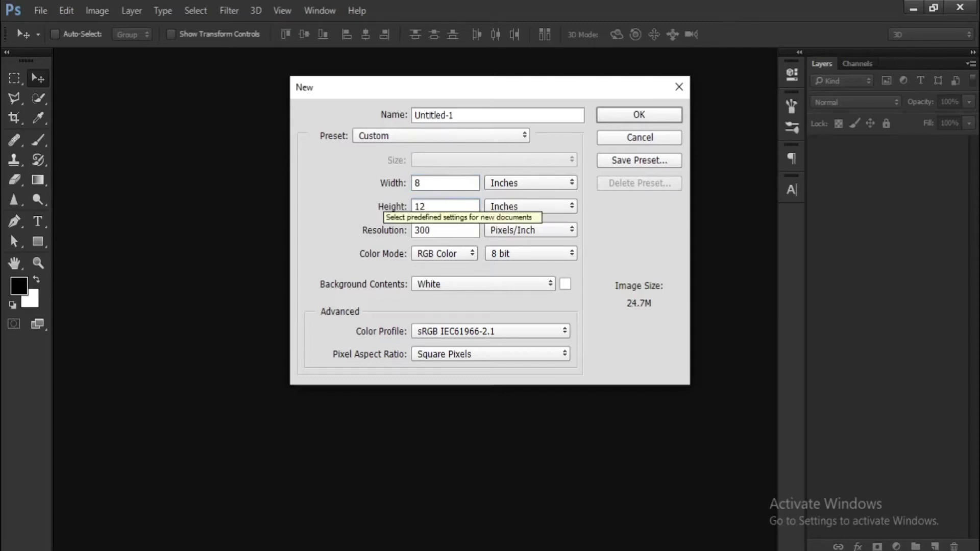
pyautogui.click(633, 121)
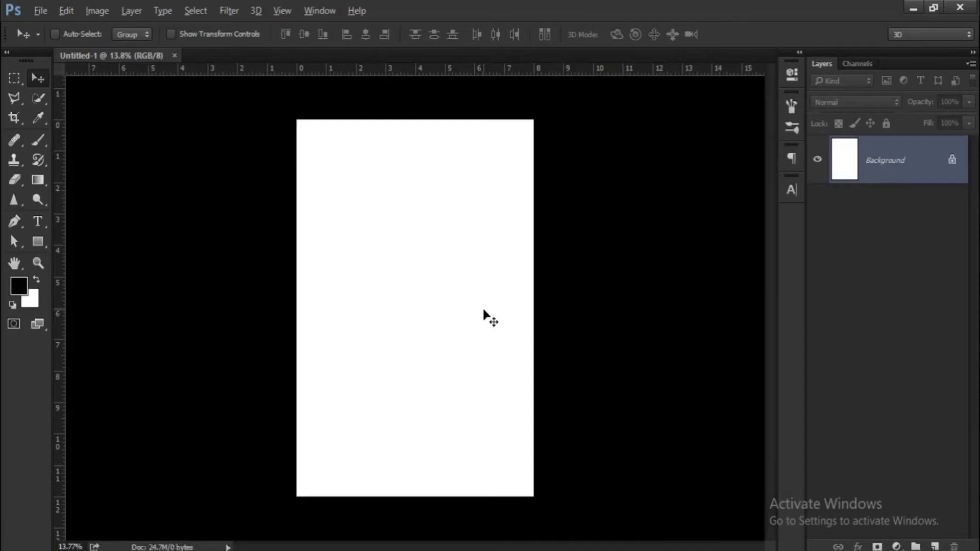
# Drag the aerial boat photo into Untitled-1 as Layer 1 covering the white canvas.
pyautogui.click(296, 56)
pyautogui.moveTo(378, 204)
pyautogui.mouseDown()
pyautogui.moveTo(141, 60)
pyautogui.moveTo(396, 264)
pyautogui.moveTo(383, 220)
pyautogui.mouseUp()
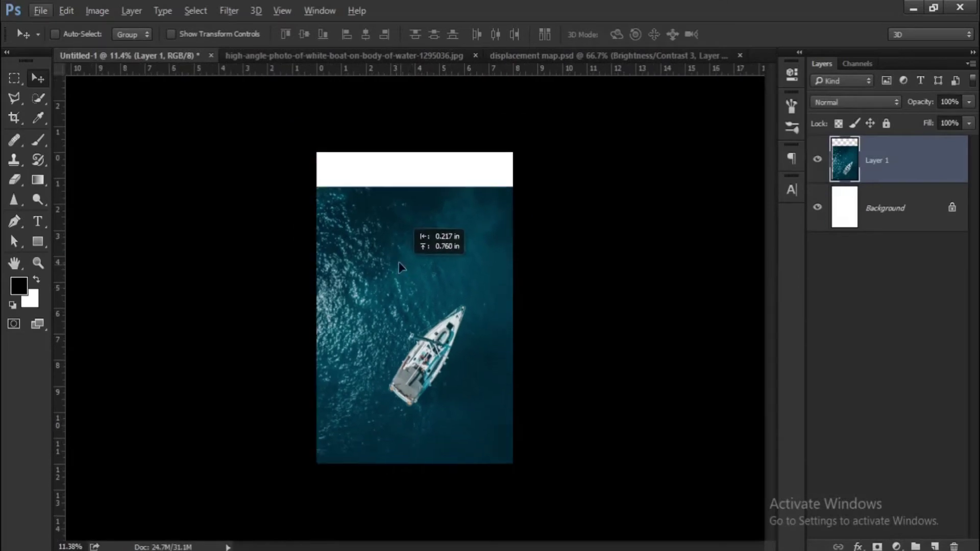
pyautogui.hotkey('ctrl', '+')
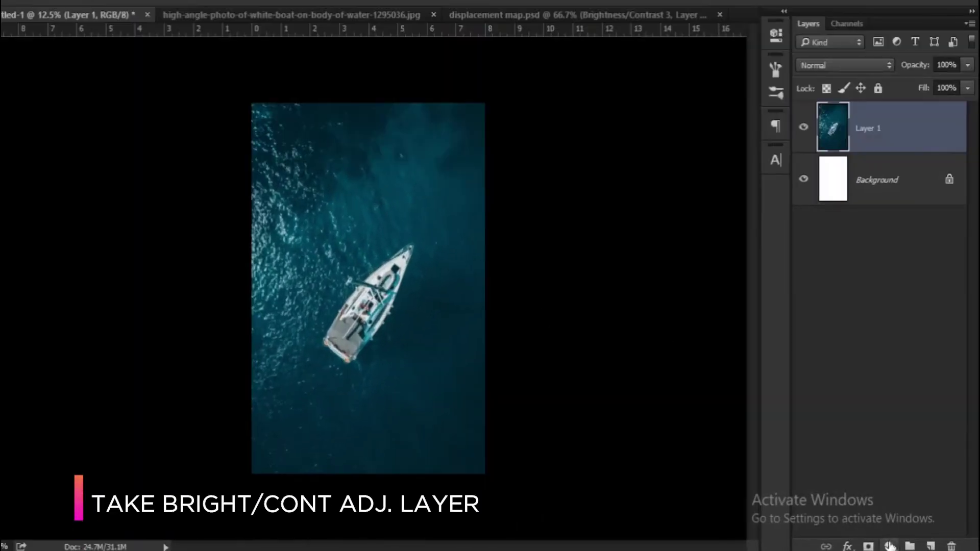
pyautogui.click(890, 546)
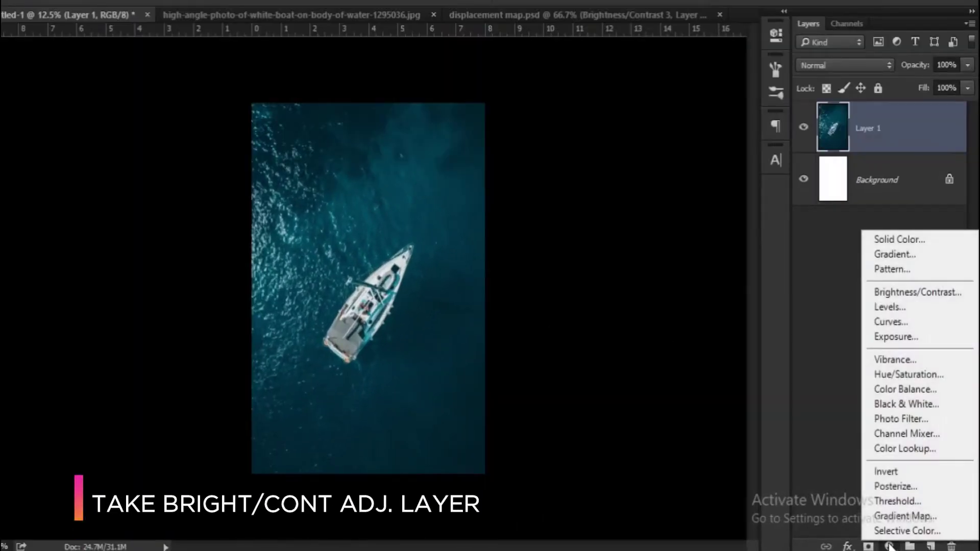
# Add a Brightness/Contrast adjustment at brightness 22, contrast -1, clipped to Layer 1.
pyautogui.click(887, 292)
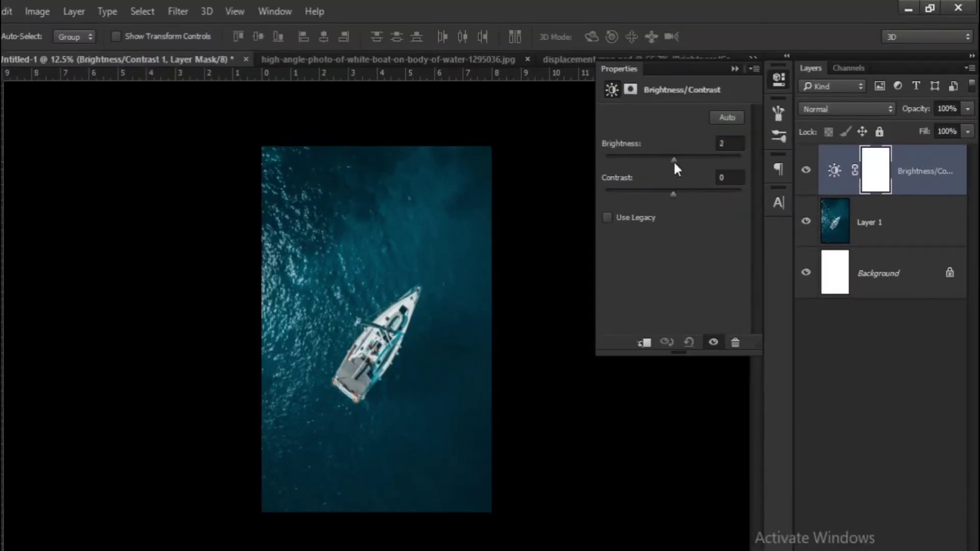
pyautogui.moveTo(675, 162); pyautogui.dragTo(683, 163)
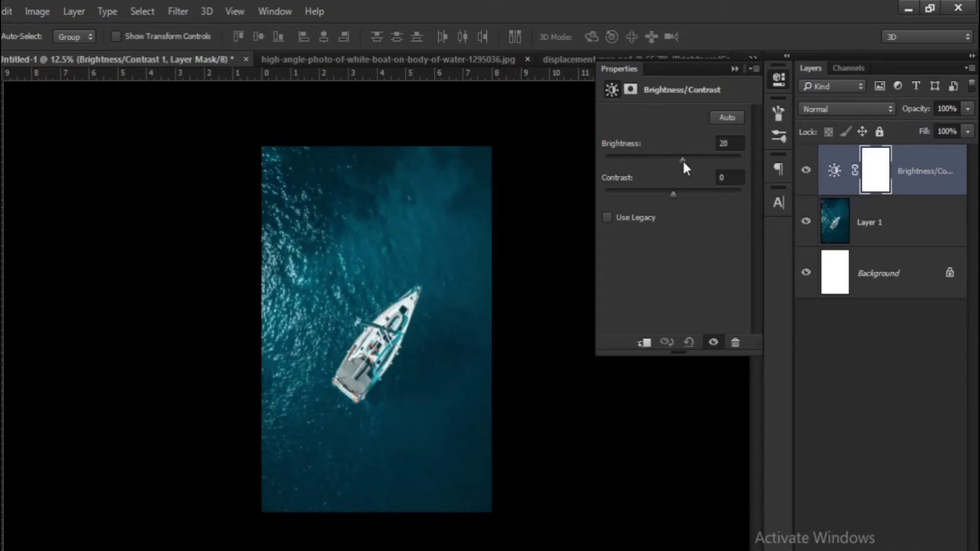
pyautogui.moveTo(672, 201); pyautogui.dragTo(672, 195)
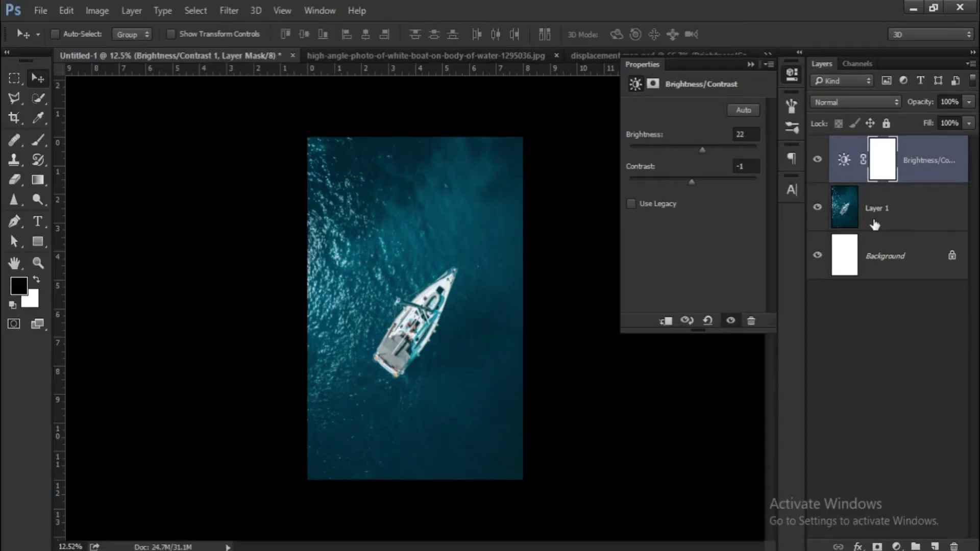
pyautogui.click(666, 322)
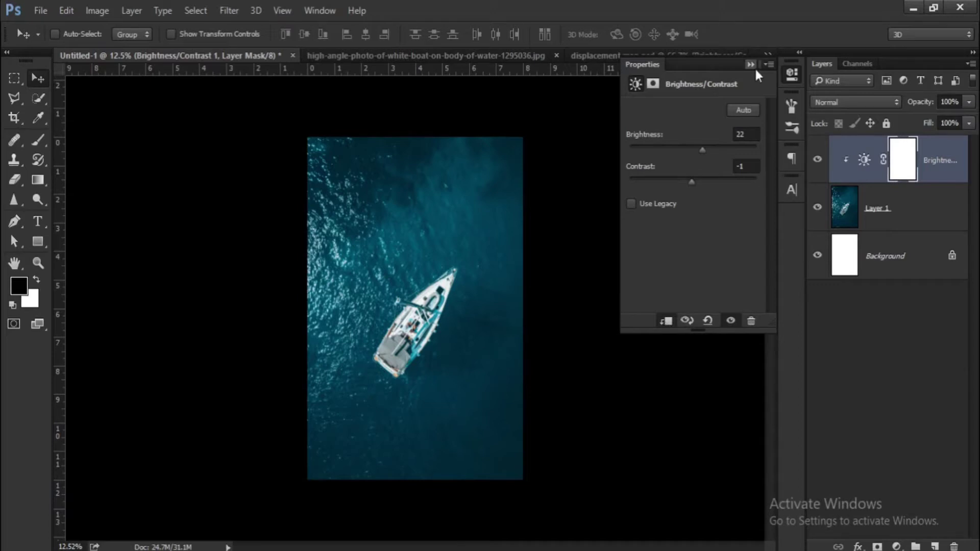
pyautogui.click(751, 64)
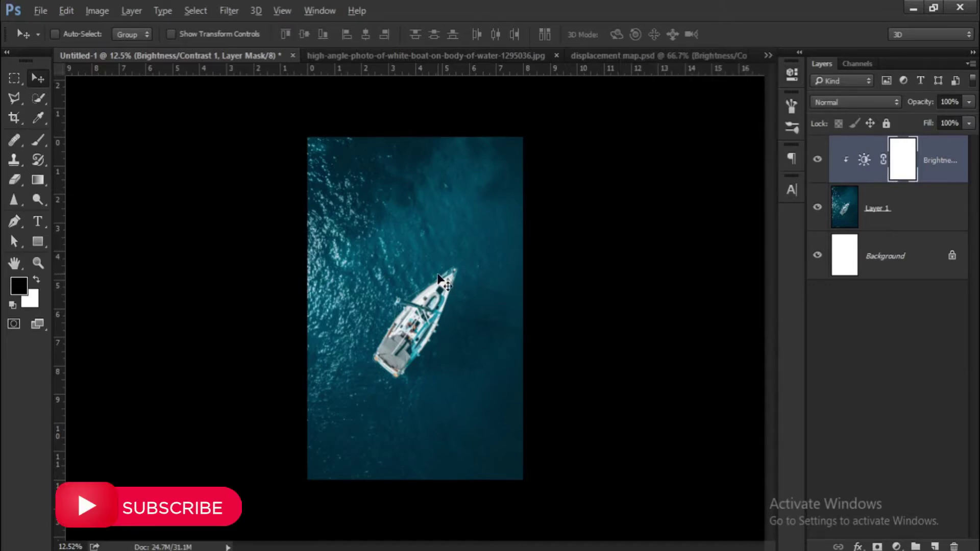
# Save the brightened document as a layered Photoshop file named Water.psd.
pyautogui.scroll(-1, 438, 276)
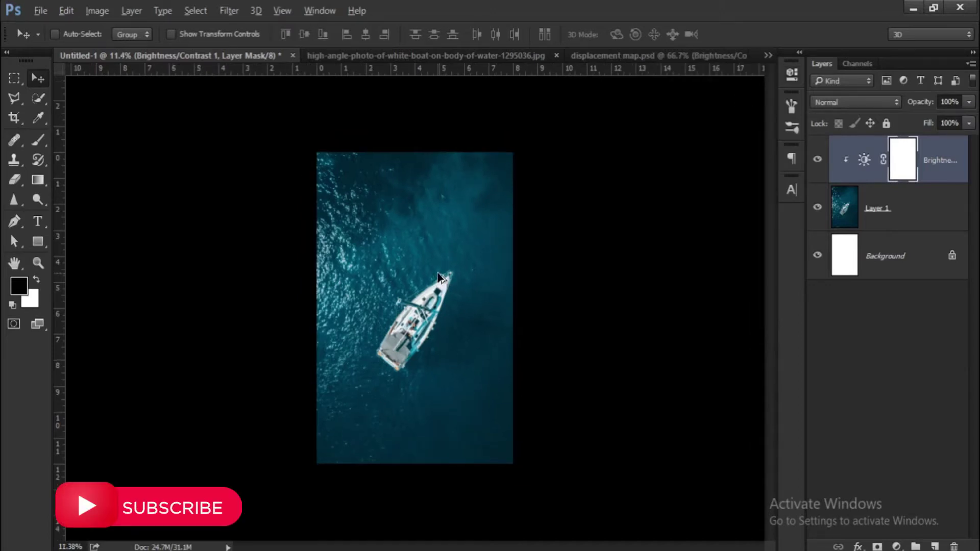
pyautogui.click(35, 10)
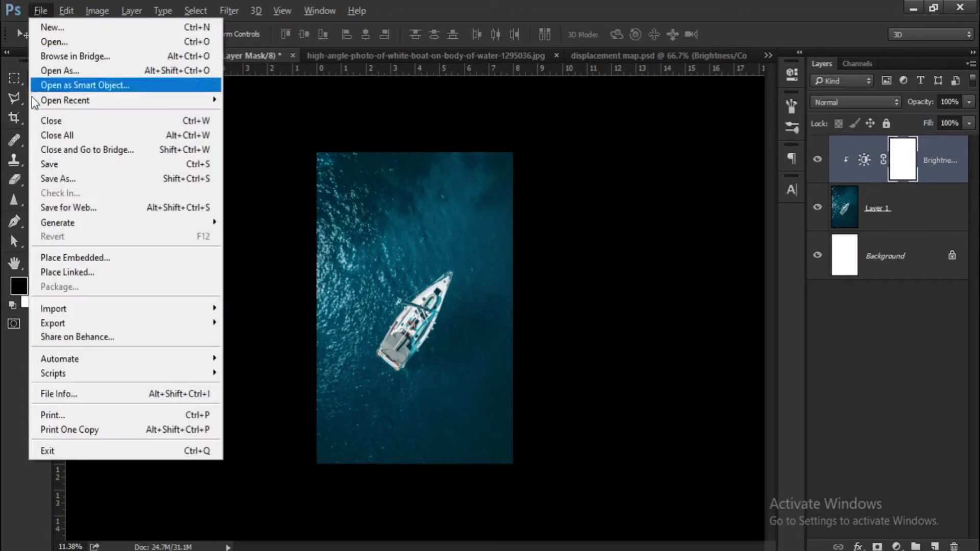
pyautogui.click(48, 167)
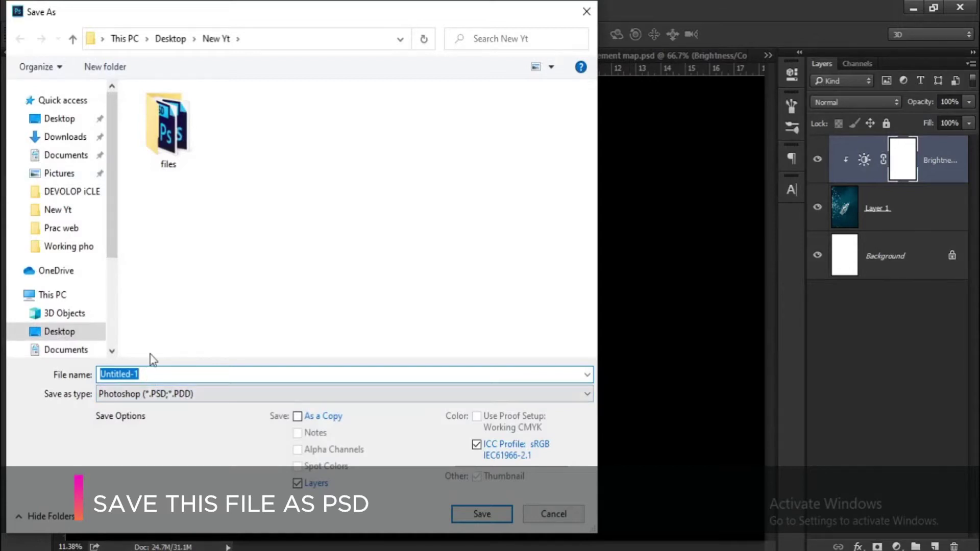
pyautogui.press('BackSpace')
pyautogui.write('Water')
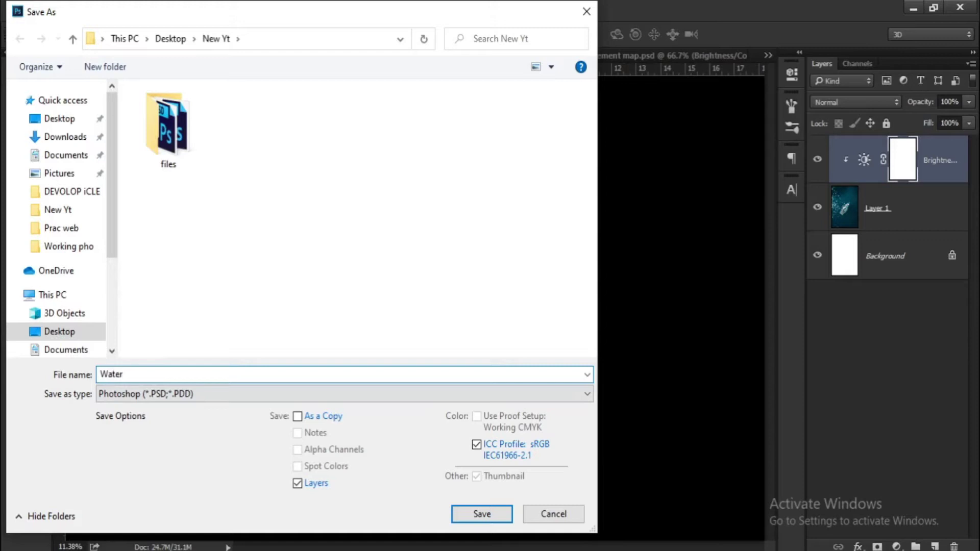
pyautogui.click(489, 512)
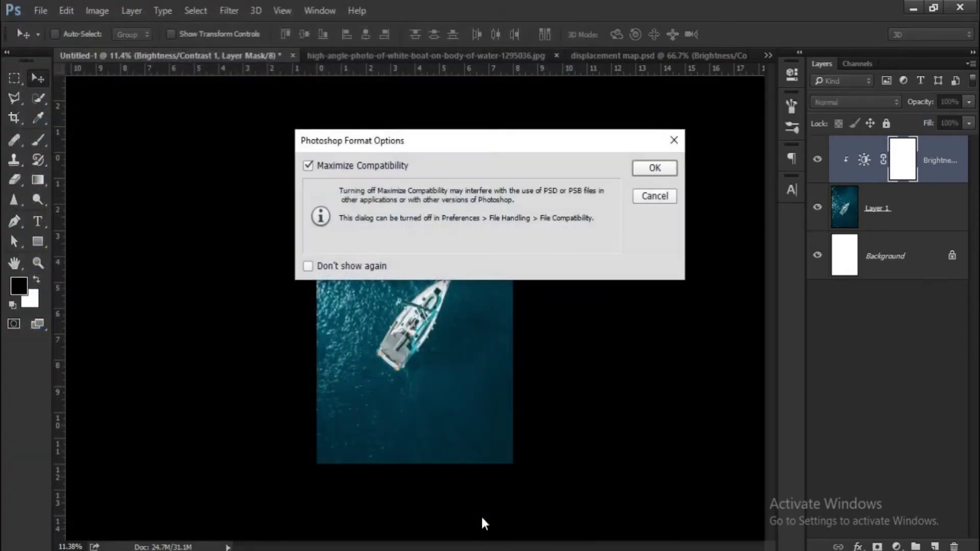
pyautogui.click(650, 172)
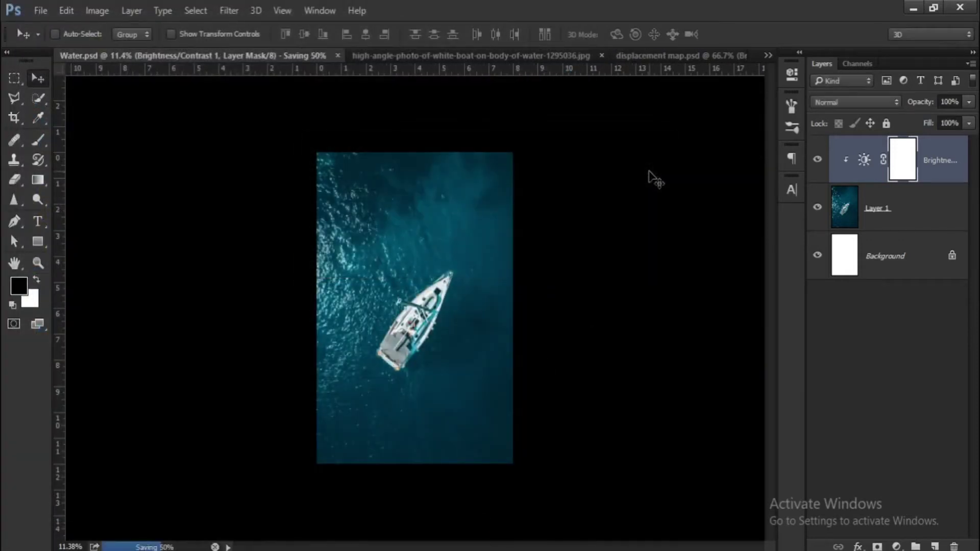
# On Layer 1, brush a Quick Selection over the boat from stern to bow tip.
pyautogui.scroll(2, 406, 337)
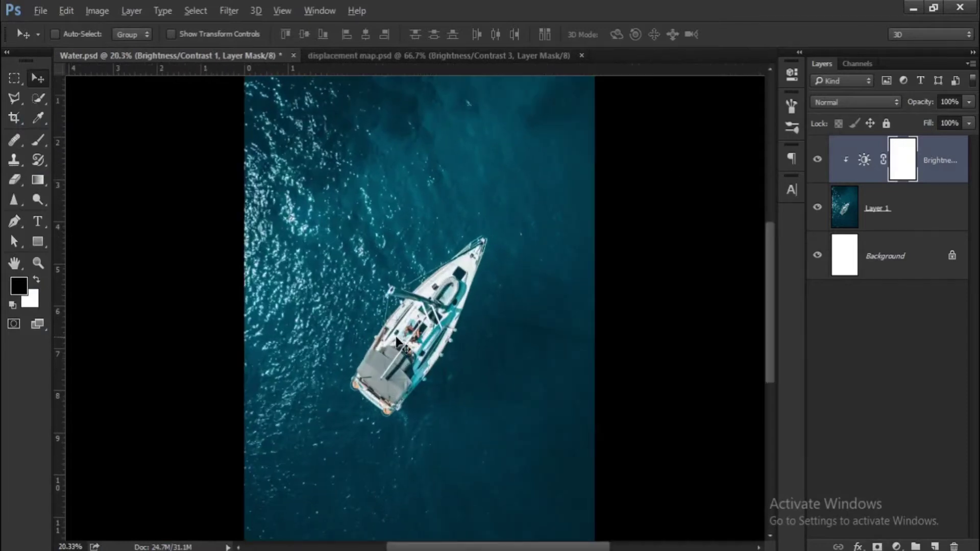
pyautogui.click(39, 98)
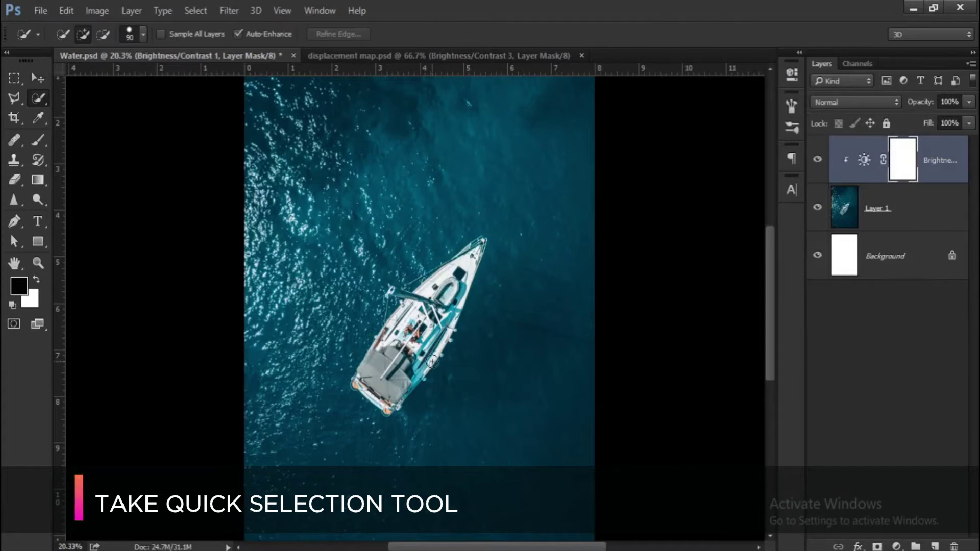
pyautogui.scroll(1, 431, 359)
pyautogui.scroll(1, 430, 359)
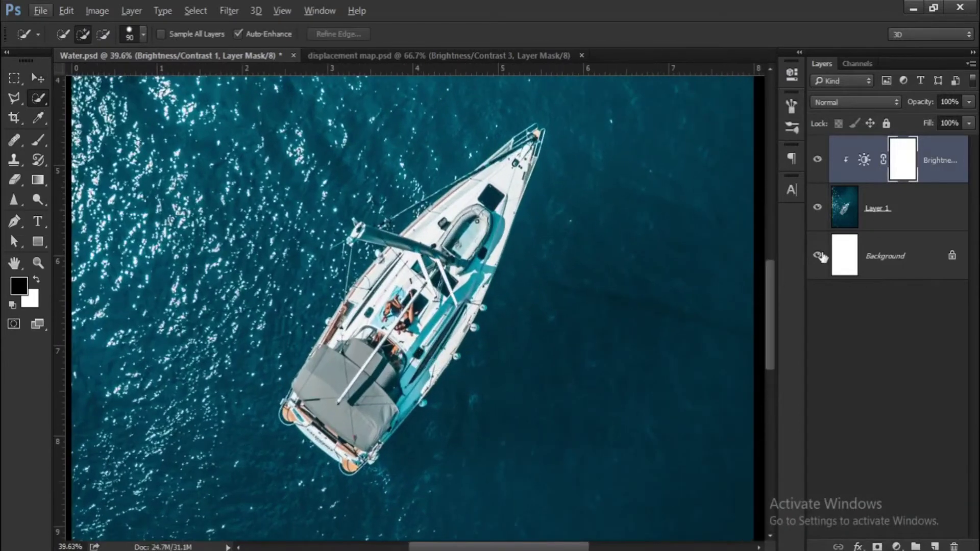
pyautogui.click(875, 225)
pyautogui.scroll(1, 390, 340)
pyautogui.moveTo(386, 253)
pyautogui.mouseDown()
pyautogui.moveTo(322, 449)
pyautogui.moveTo(456, 237)
pyautogui.mouseUp()
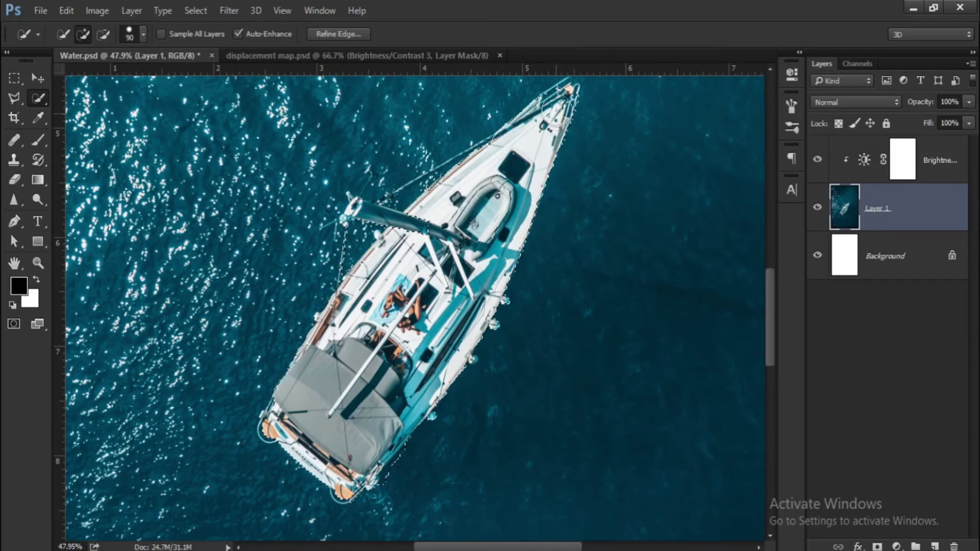
pyautogui.moveTo(456, 238); pyautogui.dragTo(561, 99)
# Subtract the stray water near the bow and add the boat's left edge.
pyautogui.scroll(2, 559, 164)
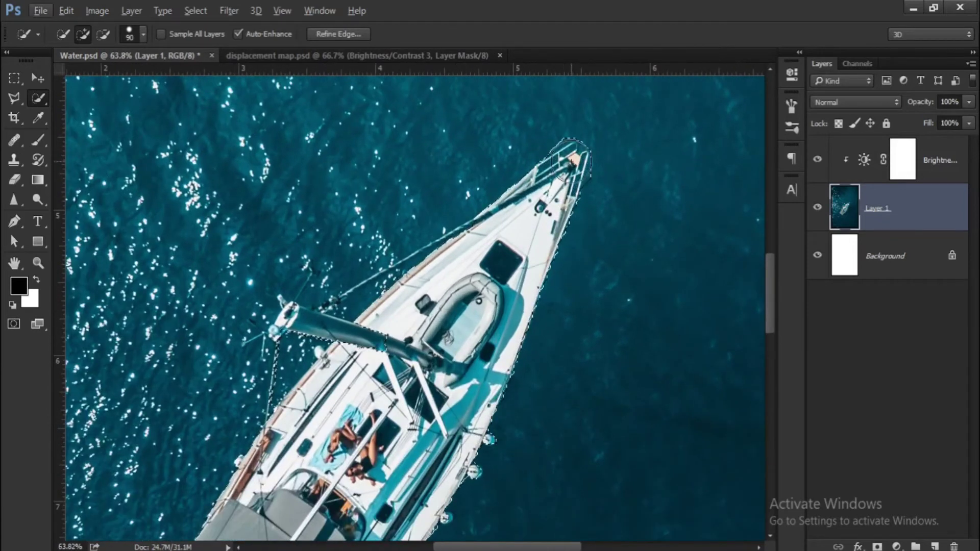
pyautogui.scroll(1, 616, 186)
pyautogui.scroll(1, 613, 183)
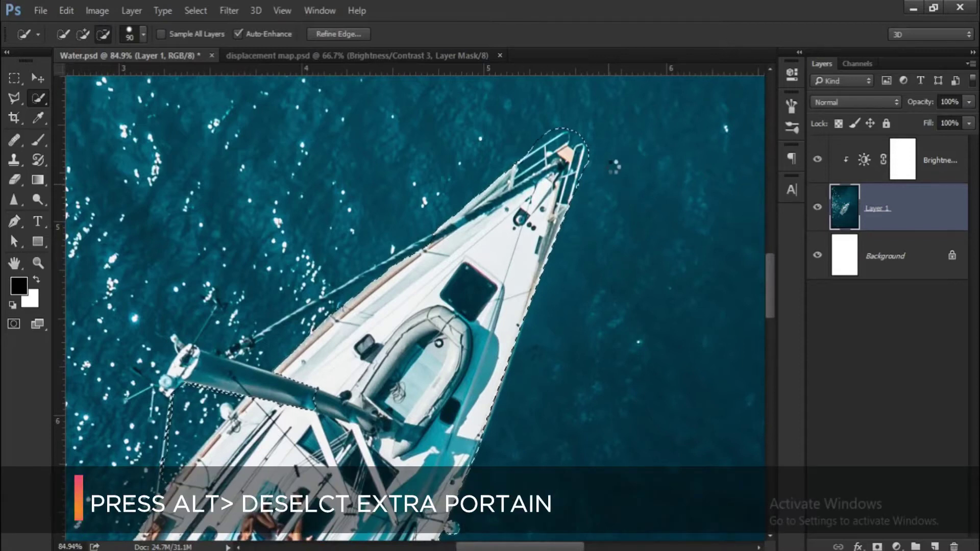
pyautogui.scroll(3, 614, 169)
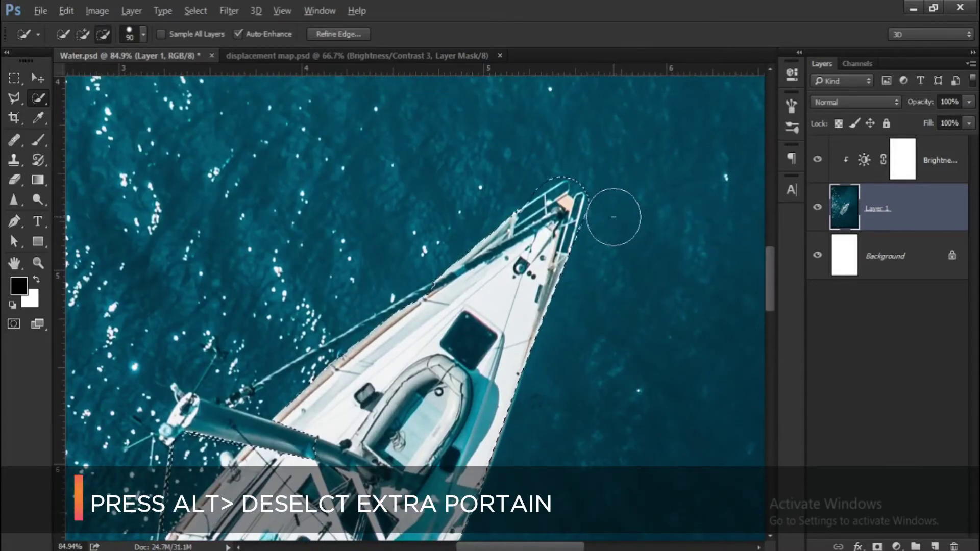
pyautogui.moveTo(623, 214); pyautogui.dragTo(612, 254)
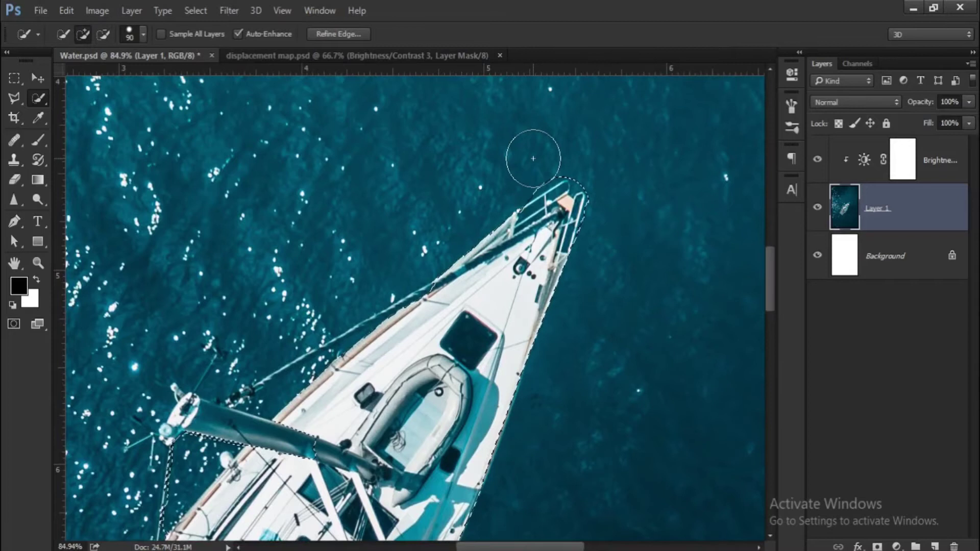
pyautogui.moveTo(516, 237); pyautogui.dragTo(400, 339)
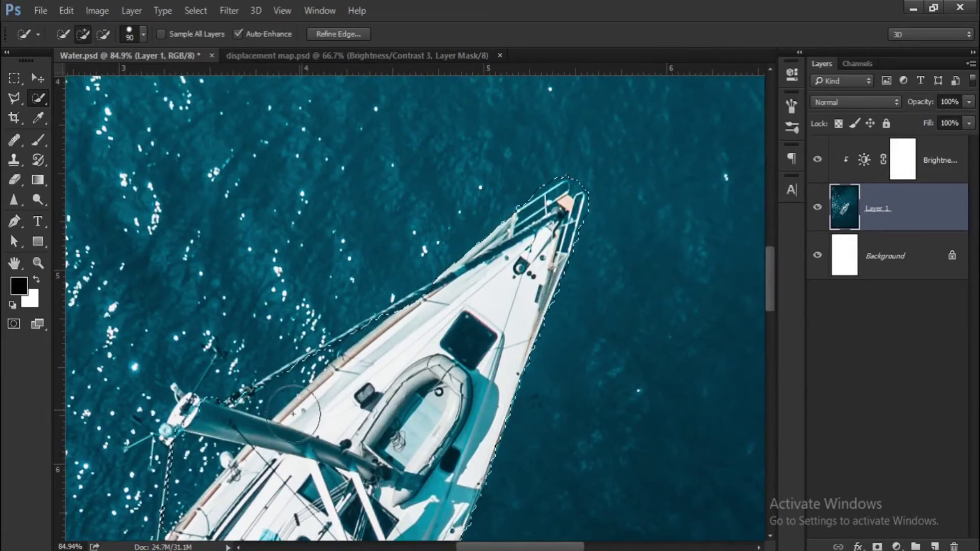
pyautogui.scroll(-1, 422, 289)
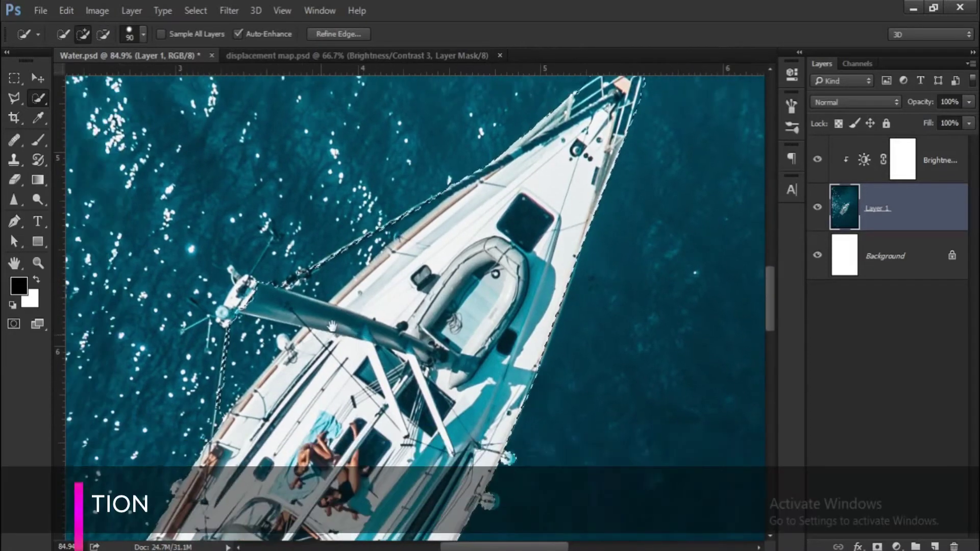
# Remove the water left of the mast from the boat selection.
pyautogui.scroll(1, 360, 230)
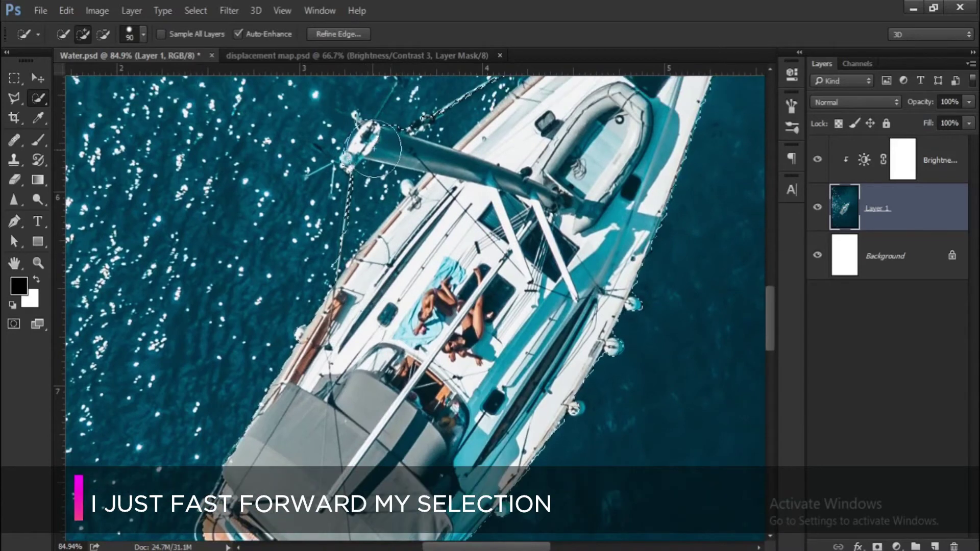
pyautogui.scroll(1, 351, 204)
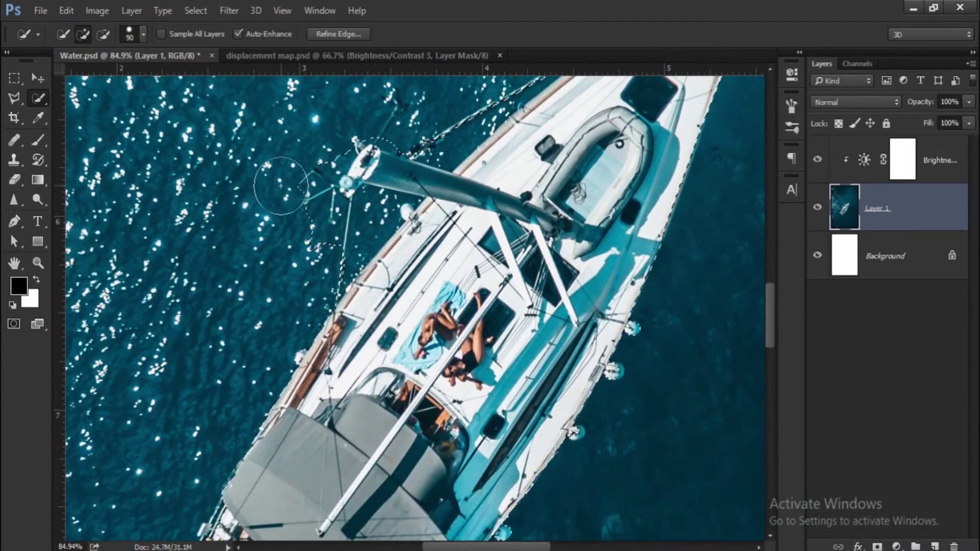
pyautogui.scroll(1, 317, 178)
pyautogui.moveTo(296, 176); pyautogui.dragTo(299, 267)
pyautogui.scroll(-1, 332, 286)
pyautogui.scroll(1, 357, 302)
pyautogui.scroll(1, 366, 312)
# With a smaller brush, add the fender and hull edge to the selection.
pyautogui.press('[')
pyautogui.press('[')
pyautogui.press('[')
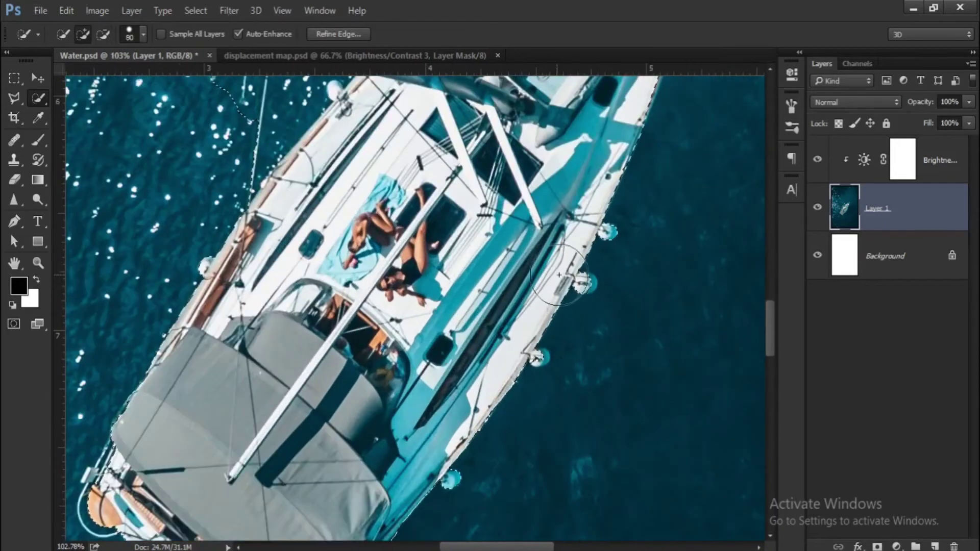
pyautogui.moveTo(579, 282); pyautogui.dragTo(581, 306)
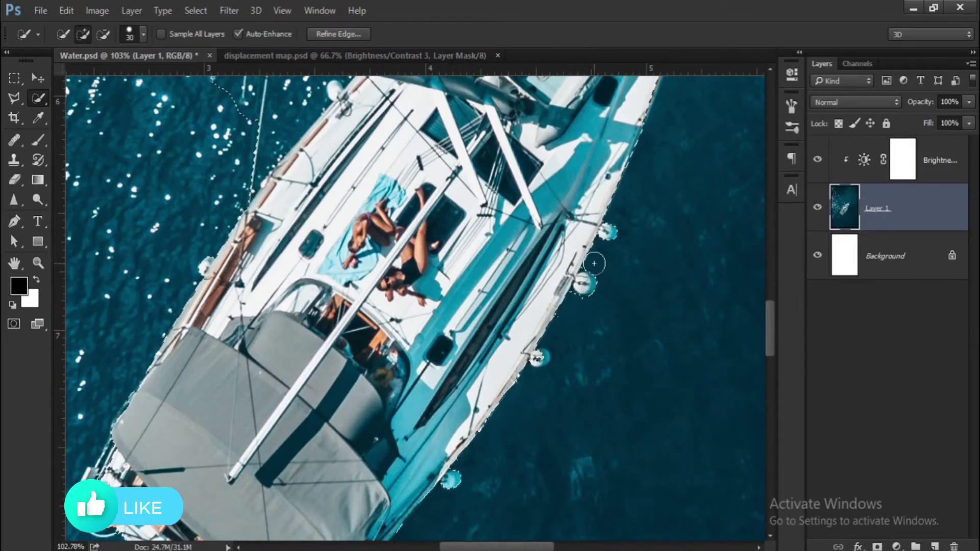
pyautogui.scroll(-1, 562, 329)
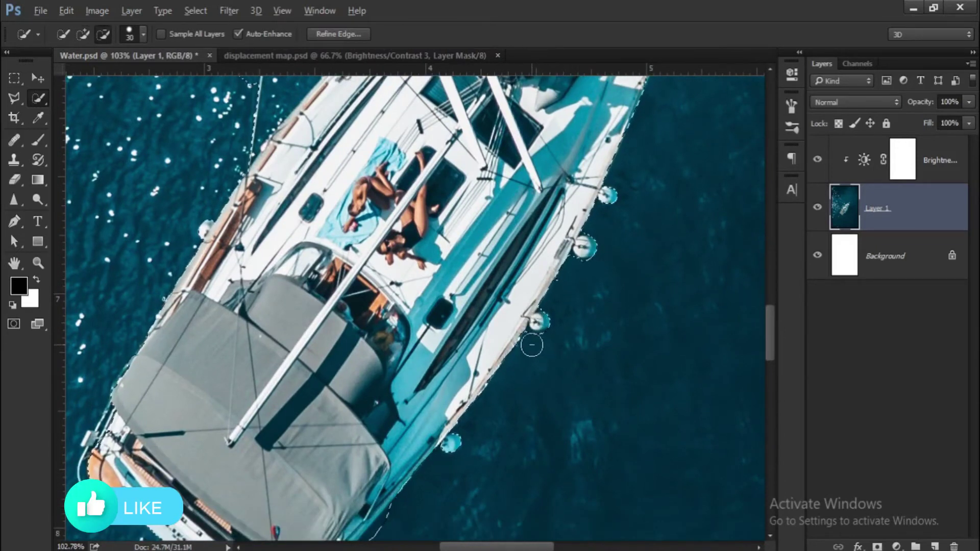
pyautogui.scroll(-2, 532, 341)
pyautogui.scroll(-2, 495, 381)
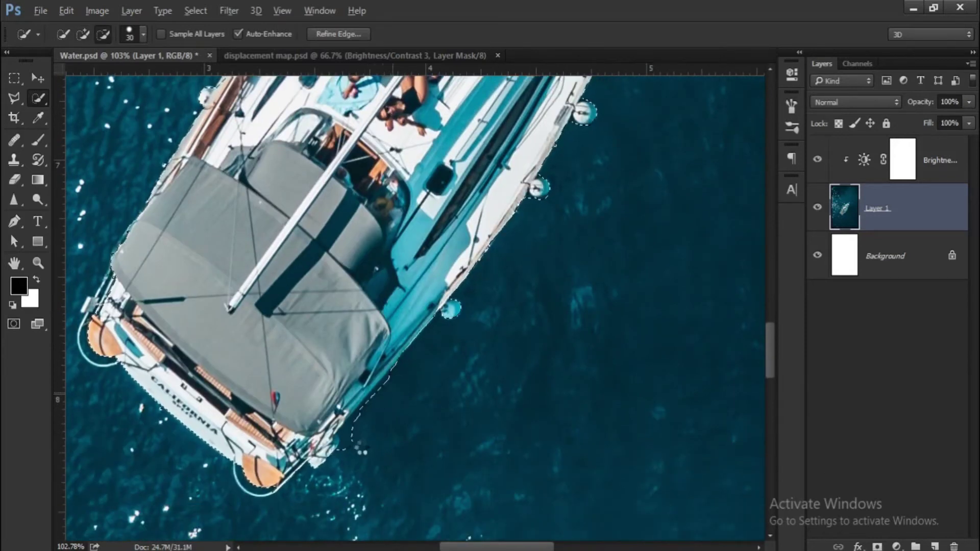
pyautogui.scroll(-2, 365, 414)
# Return to add mode with a slightly larger brush and inspect the selection around the hull.
pyautogui.press('alt')
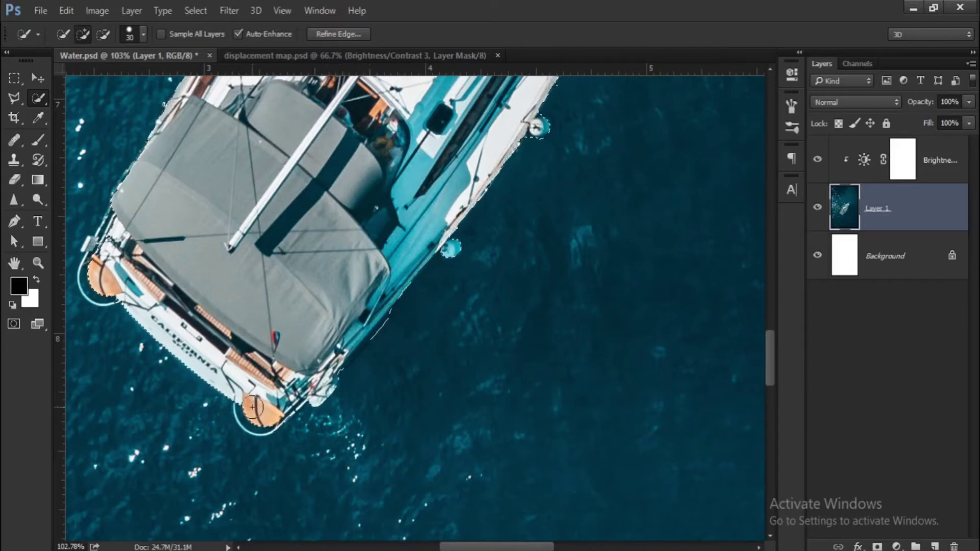
pyautogui.press(']')
pyautogui.scroll(1, 286, 443)
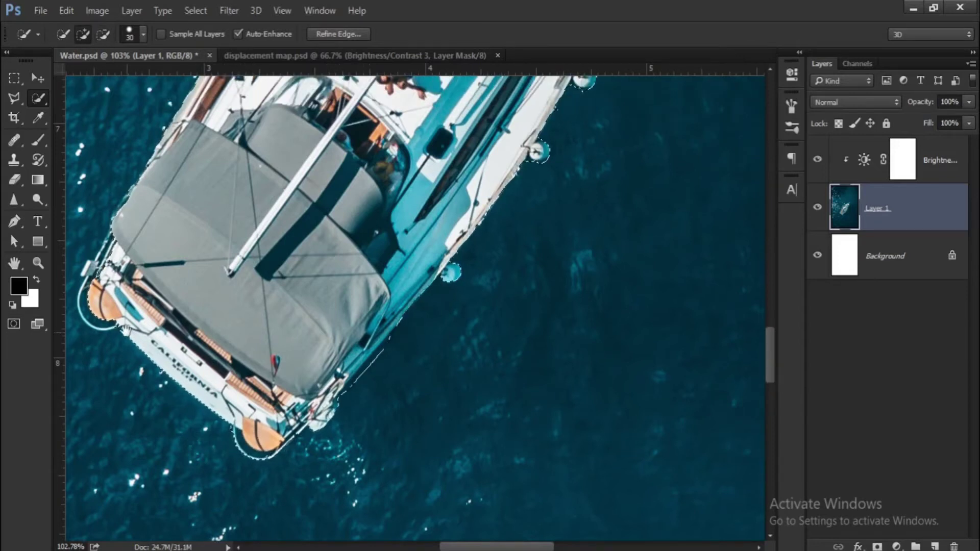
pyautogui.hscroll(-3, 176, 309)
pyautogui.scroll(1, 179, 312)
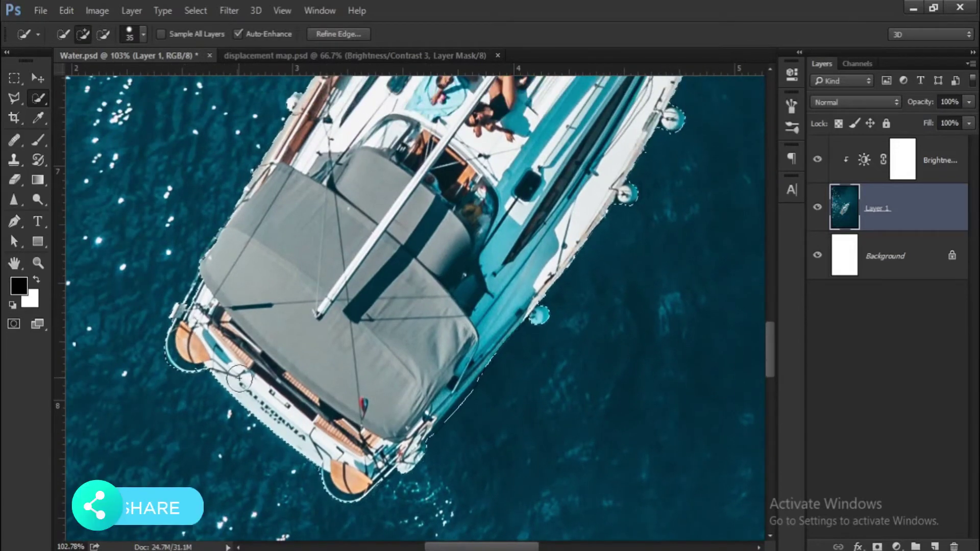
pyautogui.scroll(-1, 197, 359)
pyautogui.scroll(1, 255, 332)
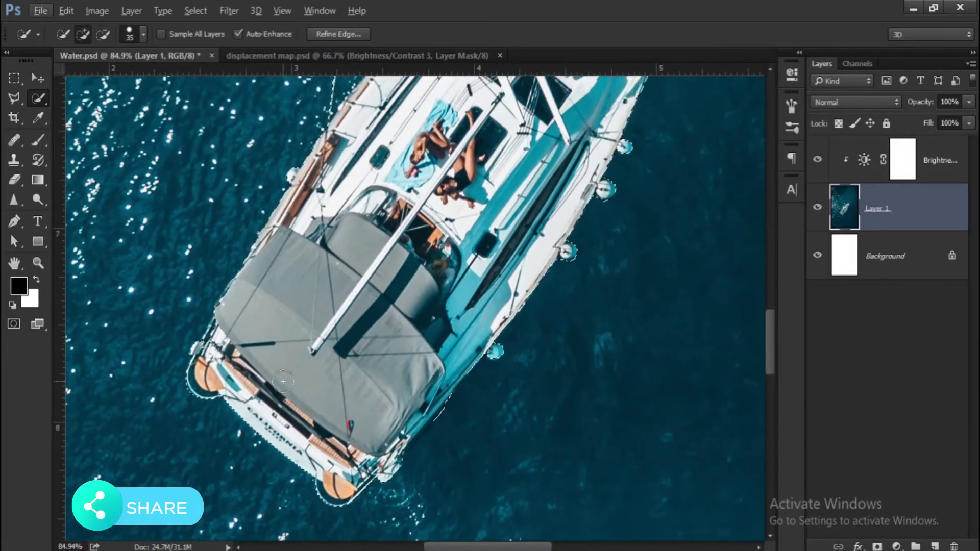
pyautogui.scroll(2, 390, 278)
pyautogui.scroll(1, 408, 271)
pyautogui.scroll(1, 439, 260)
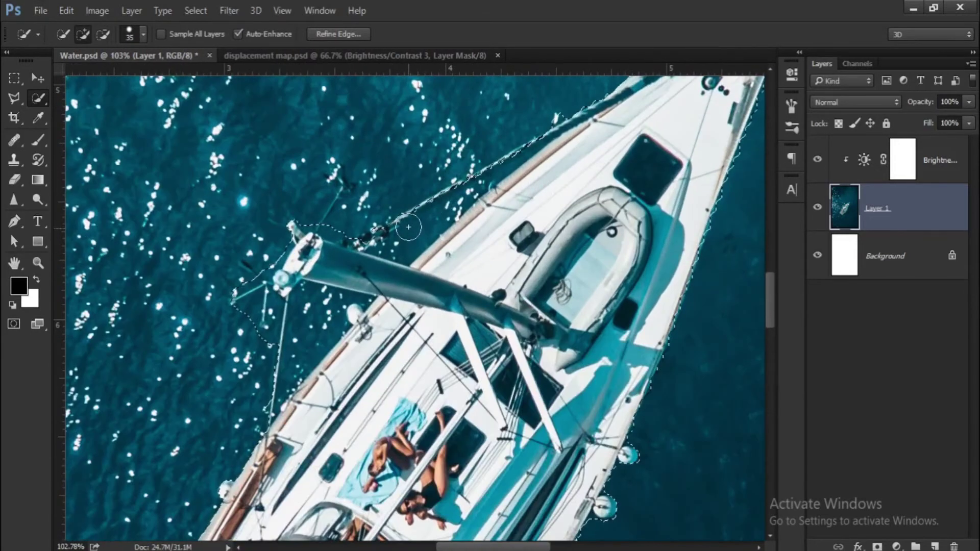
pyautogui.scroll(1, 474, 250)
pyautogui.scroll(2, 439, 281)
pyautogui.hscroll(1, 439, 281)
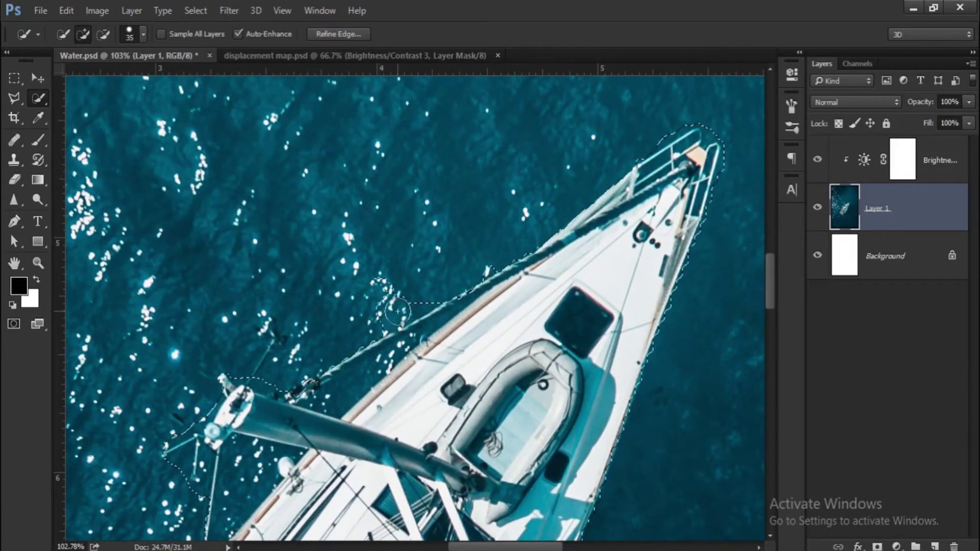
pyautogui.scroll(-2, 404, 310)
pyautogui.scroll(3, 404, 383)
pyautogui.scroll(3, 357, 408)
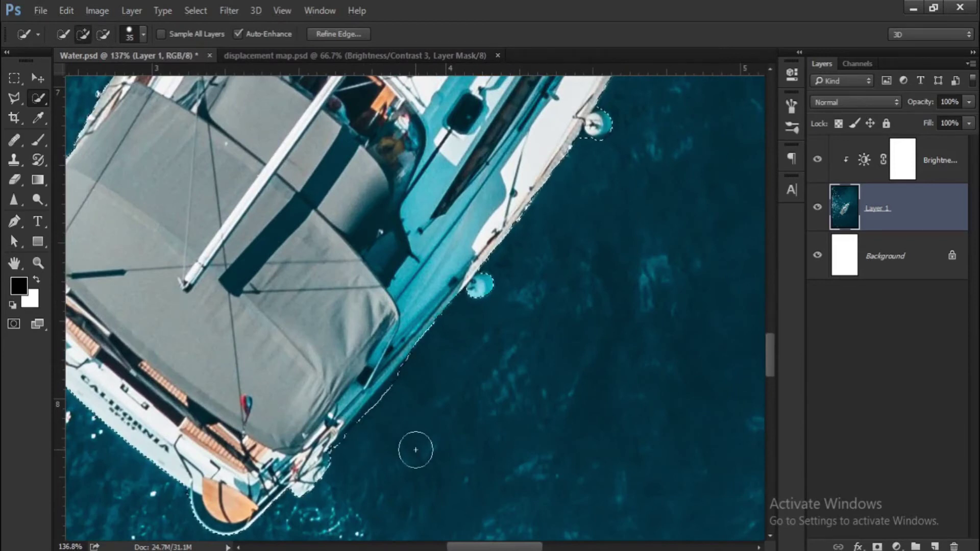
pyautogui.scroll(-5, 416, 449)
pyautogui.scroll(-1, 429, 411)
pyautogui.scroll(-1, 462, 382)
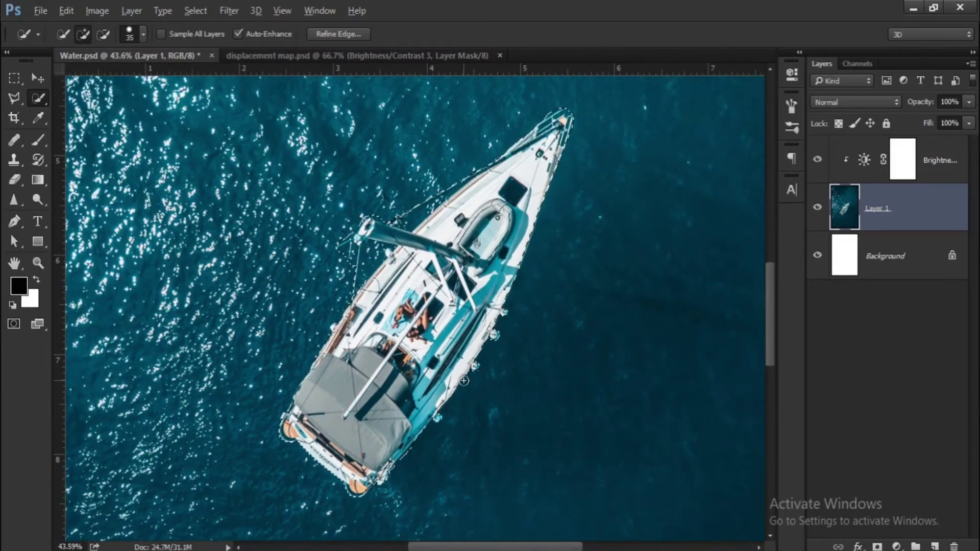